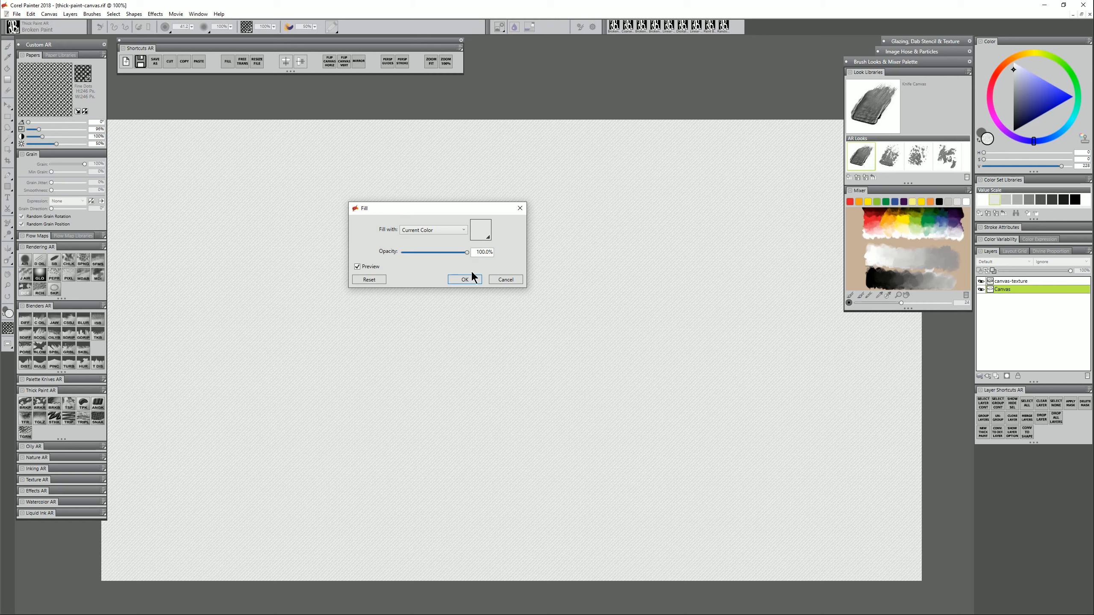
Pick a very light neutral grey and apply it as the Canvas layer's textured fill
left_click(482, 229)
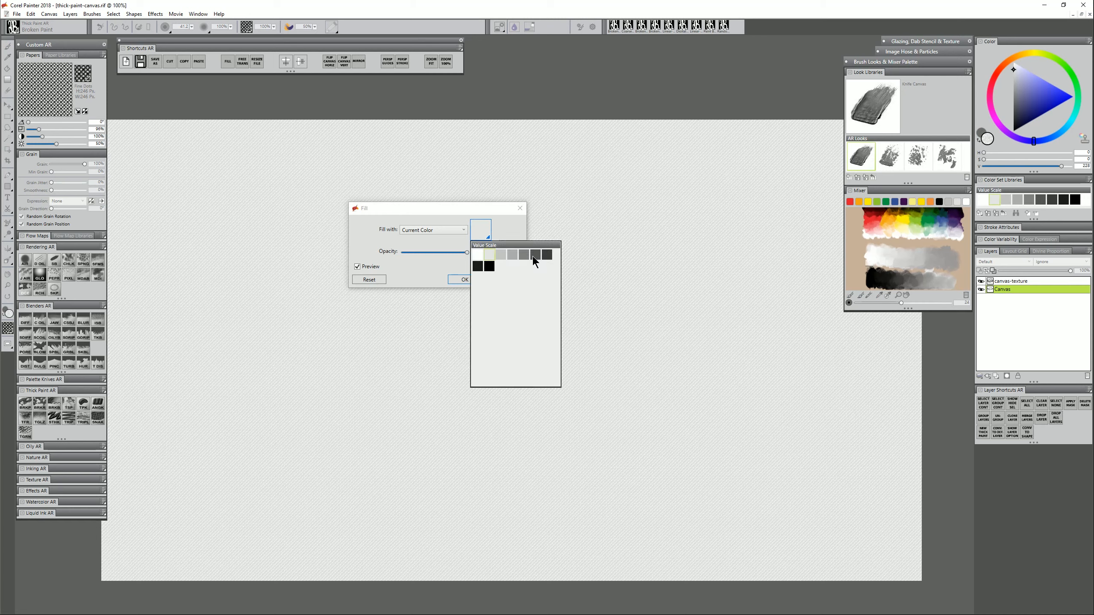
left_click(506, 224)
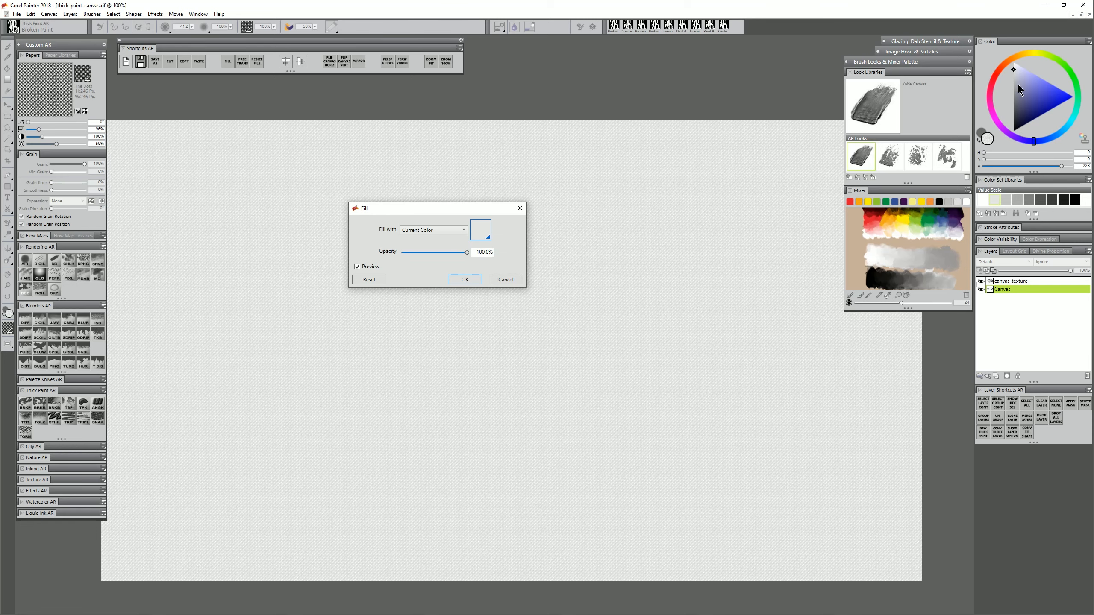
left_click_drag(1017, 66, 1013, 66)
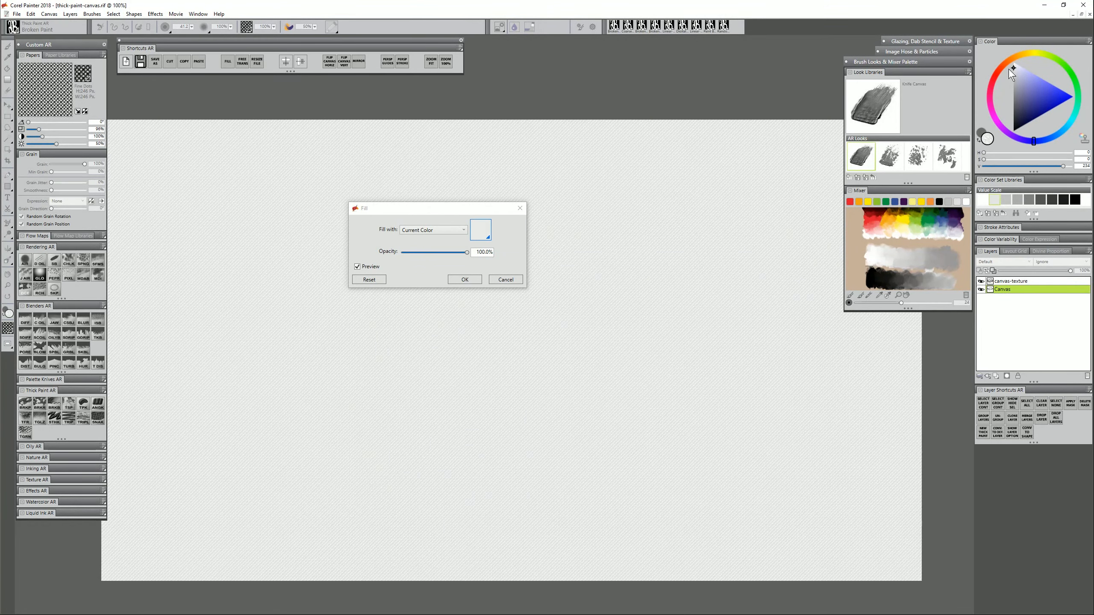
left_click(1041, 85)
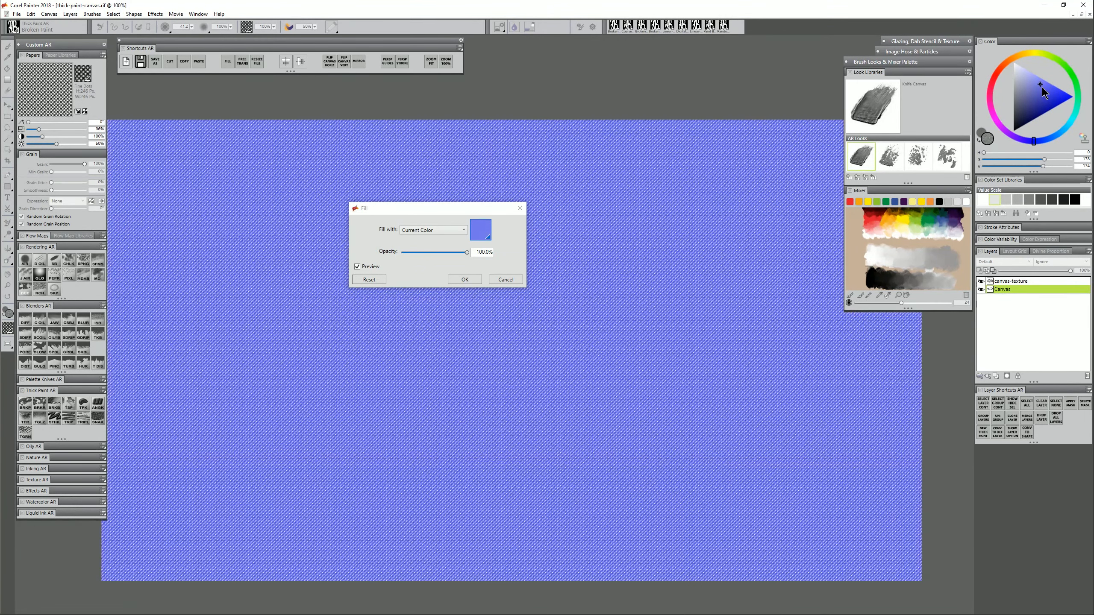
left_click(1014, 78)
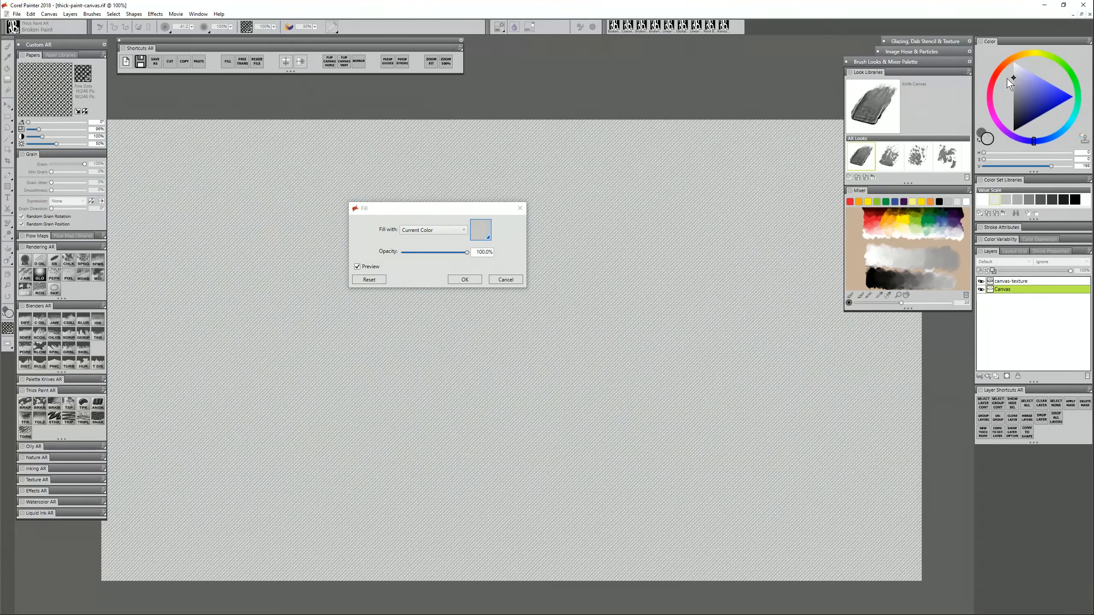
left_click_drag(1007, 79, 1006, 71)
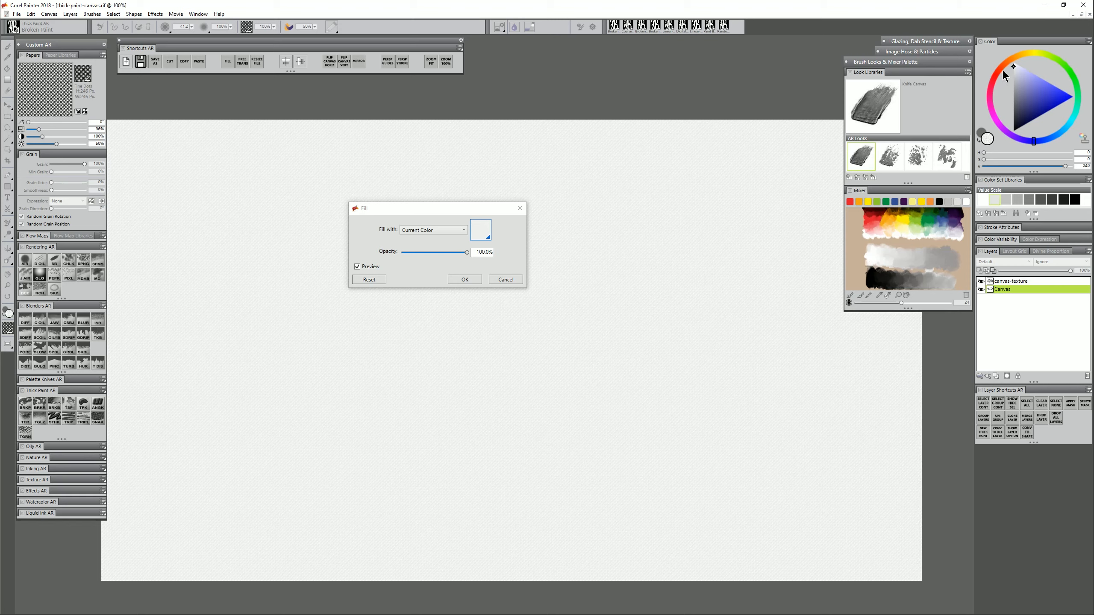
left_click(464, 279)
key("b")
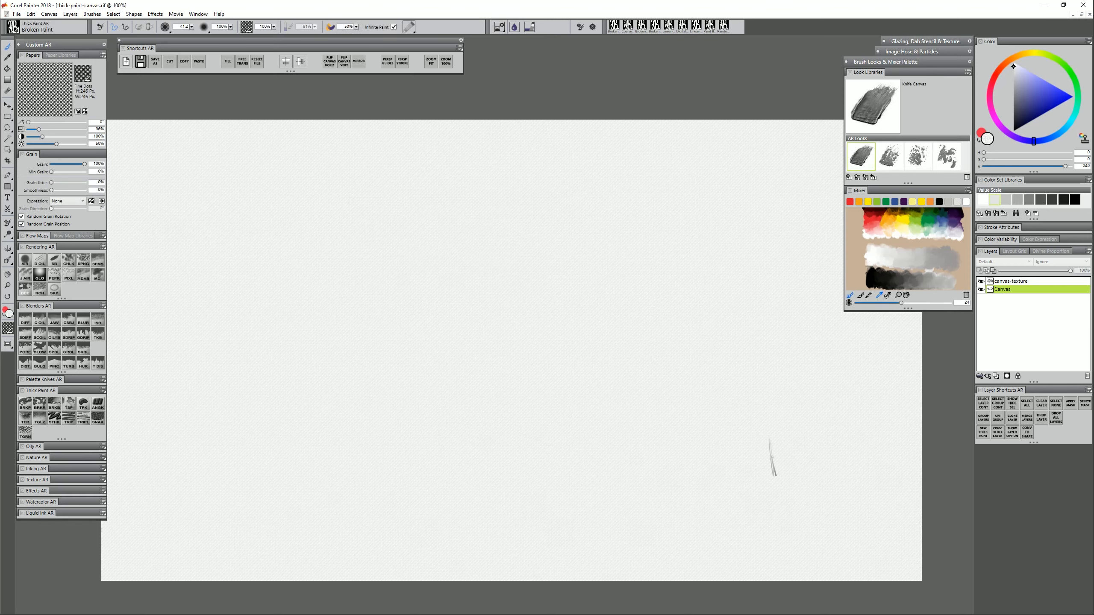
Lock the canvas-texture layer and add a new thick paint layer above Canvas
left_click(1011, 281)
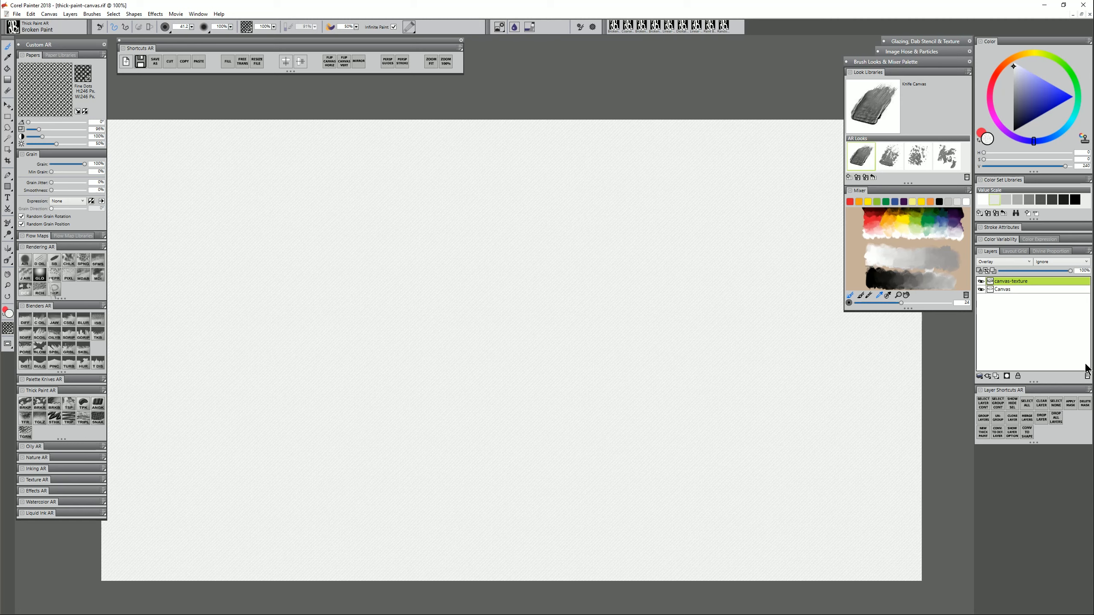
left_click(1018, 377)
left_click(1002, 289)
left_click(998, 377)
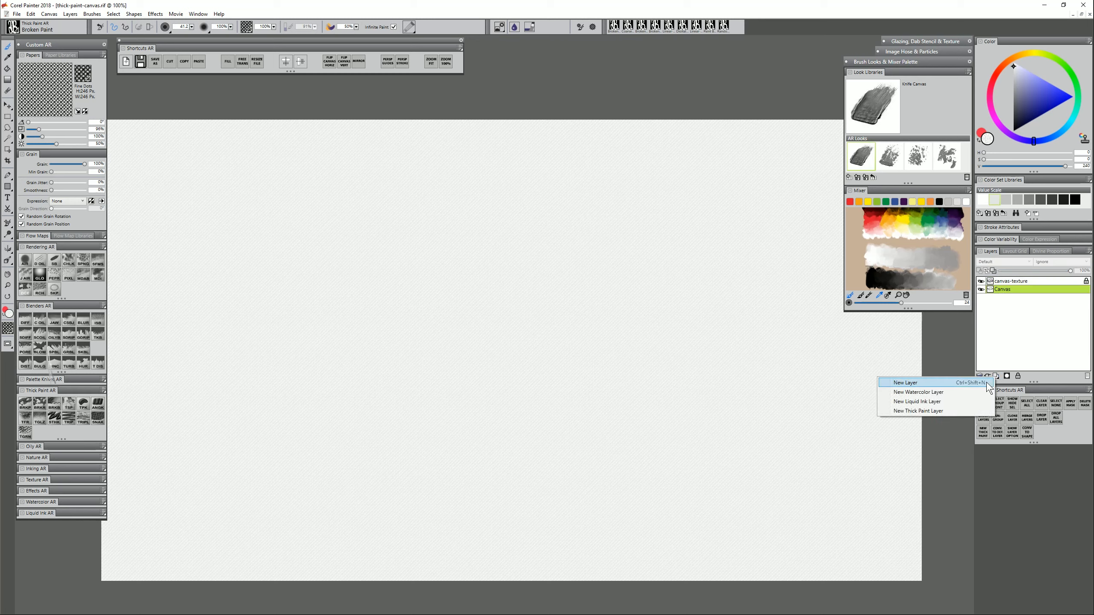
left_click(955, 410)
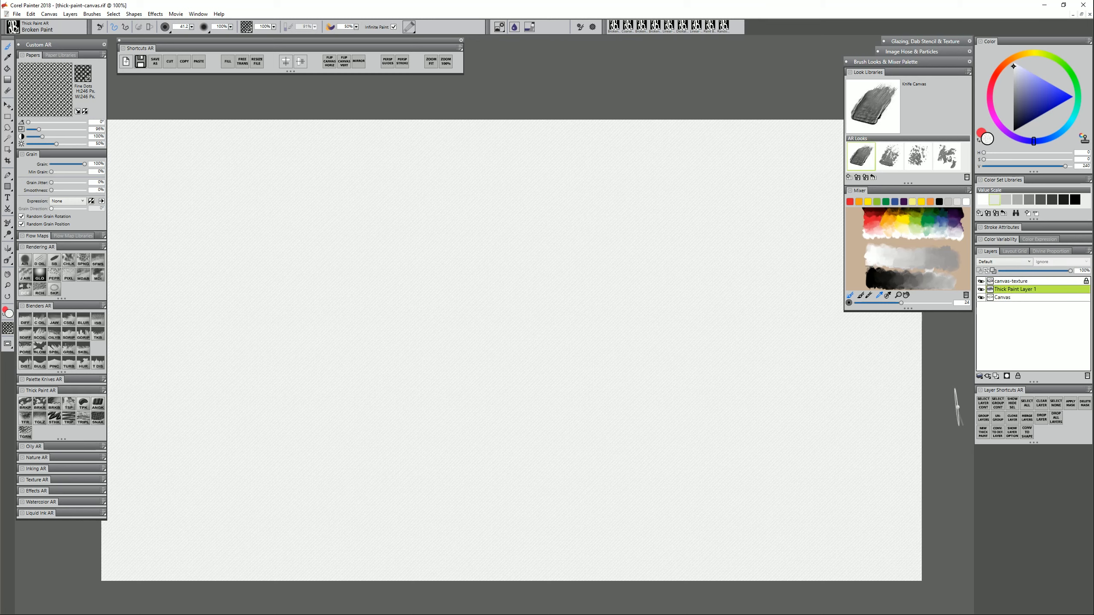
Name the new thick paint layer 'under' and set the paint colour to mid red
double_click(1009, 289)
type("under")
key("Return")
left_click(995, 79)
left_click(1045, 101)
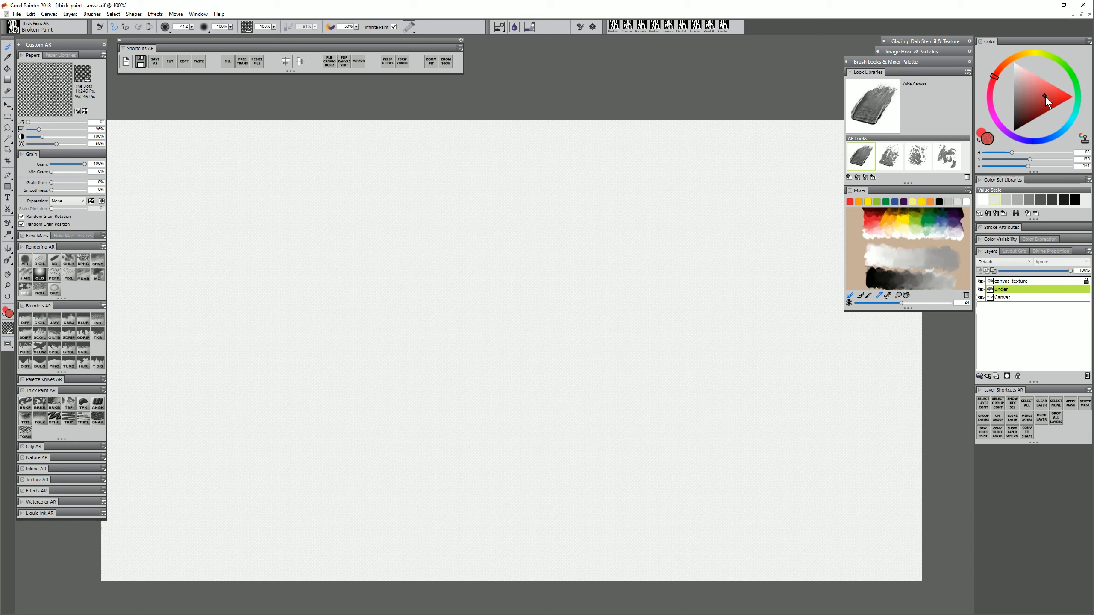
Paint three red Palette Knife patches on the under layer, zooming in to 200% partway
mouse_move(329, 310)
left_mouse_down()
mouse_move(388, 268)
mouse_move(353, 334)
mouse_move(390, 341)
mouse_move(480, 302)
mouse_move(493, 315)
left_mouse_up()
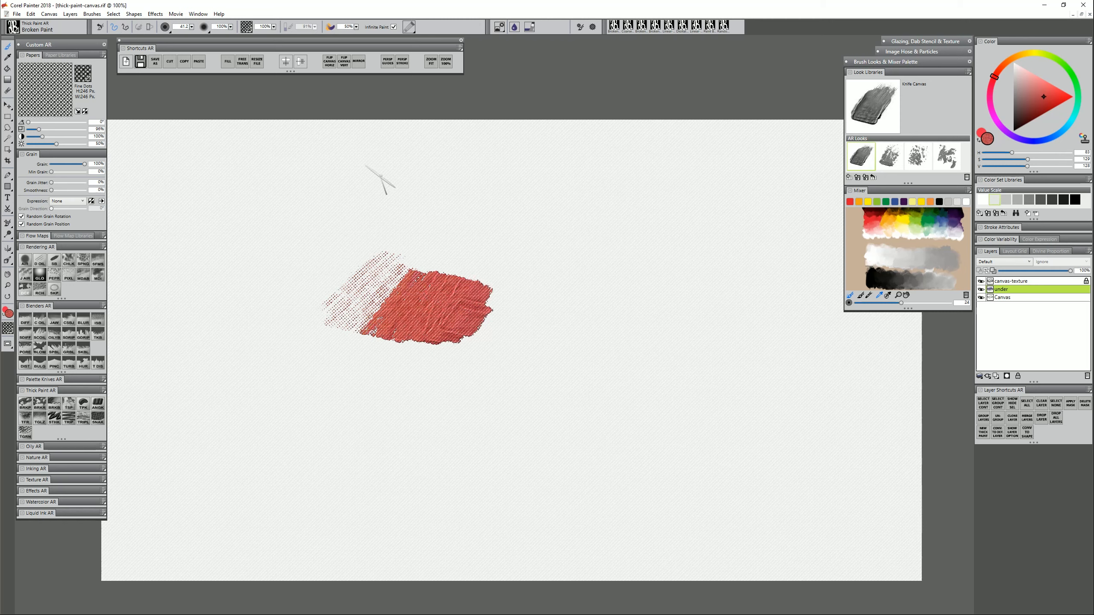
mouse_move(454, 216)
left_mouse_down()
mouse_move(435, 257)
mouse_move(483, 233)
mouse_move(435, 198)
mouse_move(500, 244)
mouse_move(472, 213)
mouse_move(521, 265)
mouse_move(537, 241)
mouse_move(555, 269)
mouse_move(577, 235)
mouse_move(560, 276)
left_mouse_up()
left_click(8, 286)
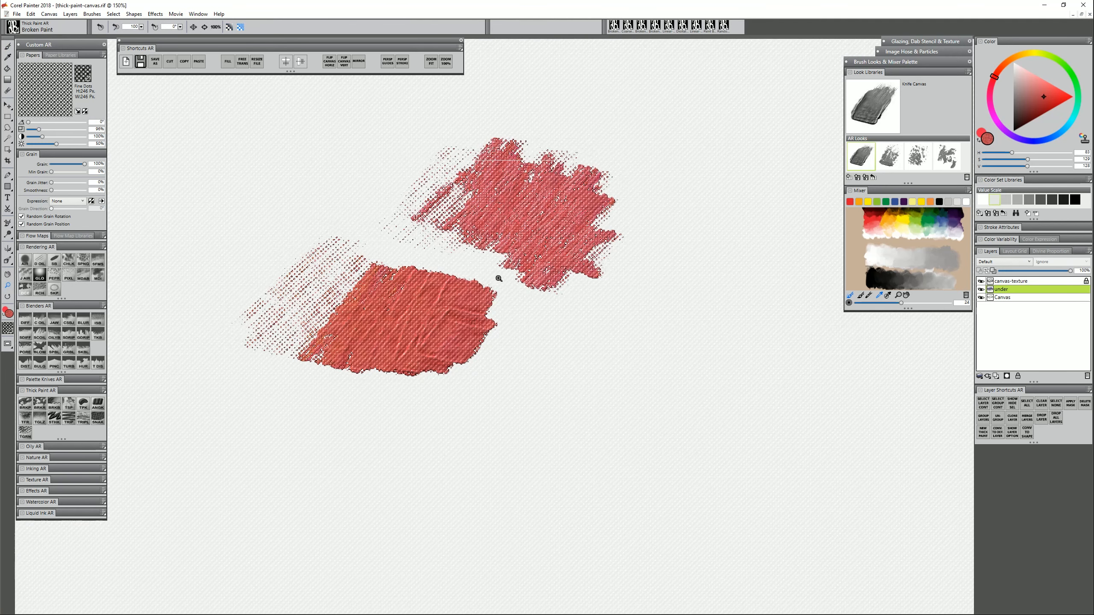
left_click(488, 281)
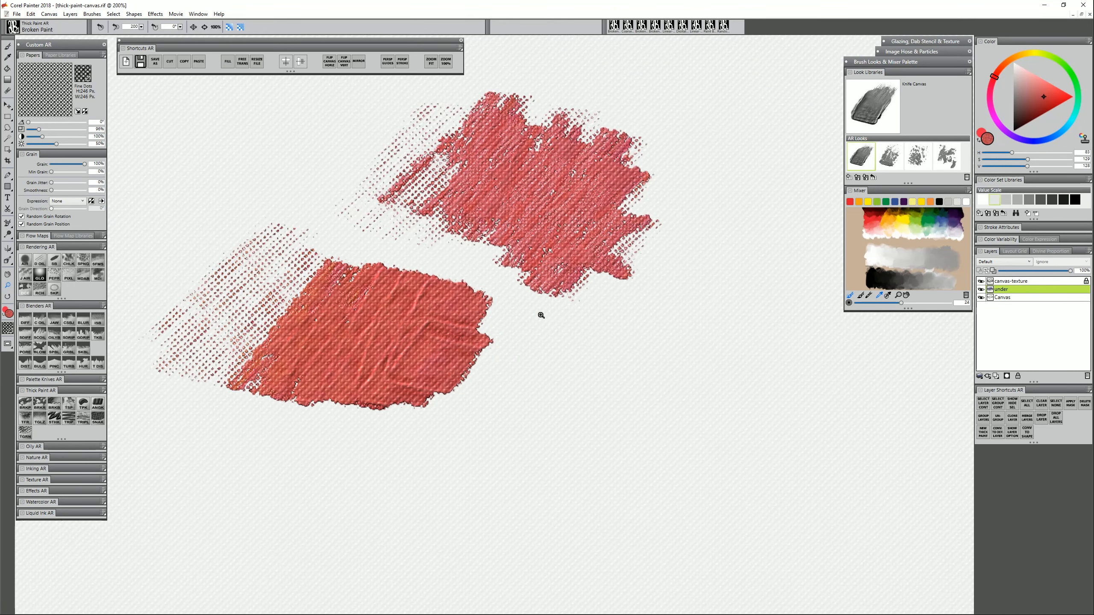
key("b")
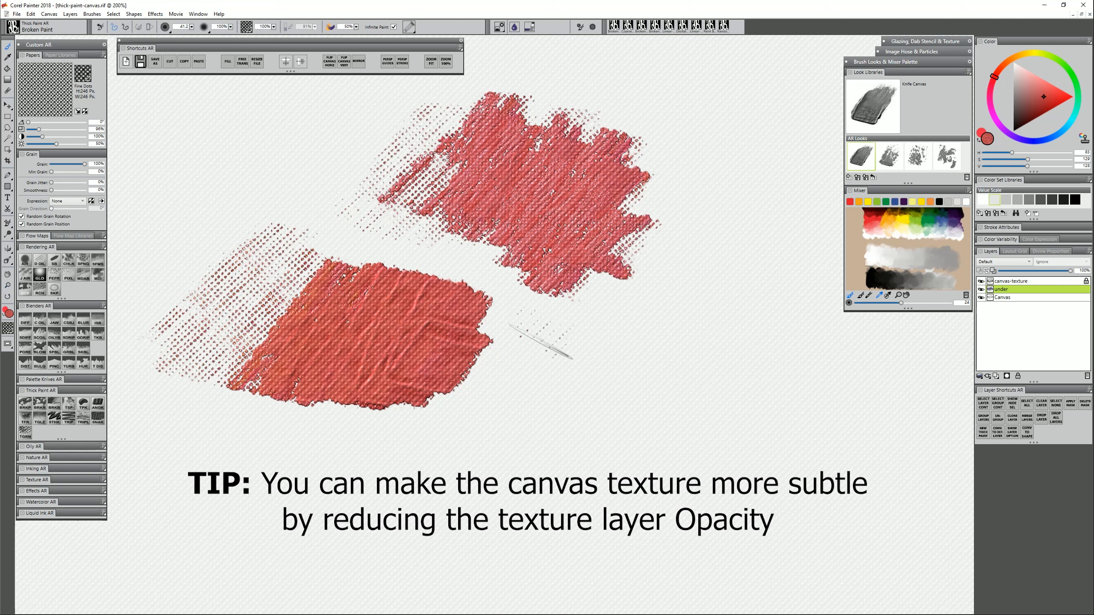
mouse_move(535, 345)
left_mouse_down()
mouse_move(565, 323)
mouse_move(543, 345)
mouse_move(603, 323)
mouse_move(611, 327)
mouse_move(598, 345)
mouse_move(638, 314)
mouse_move(624, 362)
mouse_move(703, 272)
mouse_move(646, 357)
mouse_move(539, 388)
left_mouse_up()
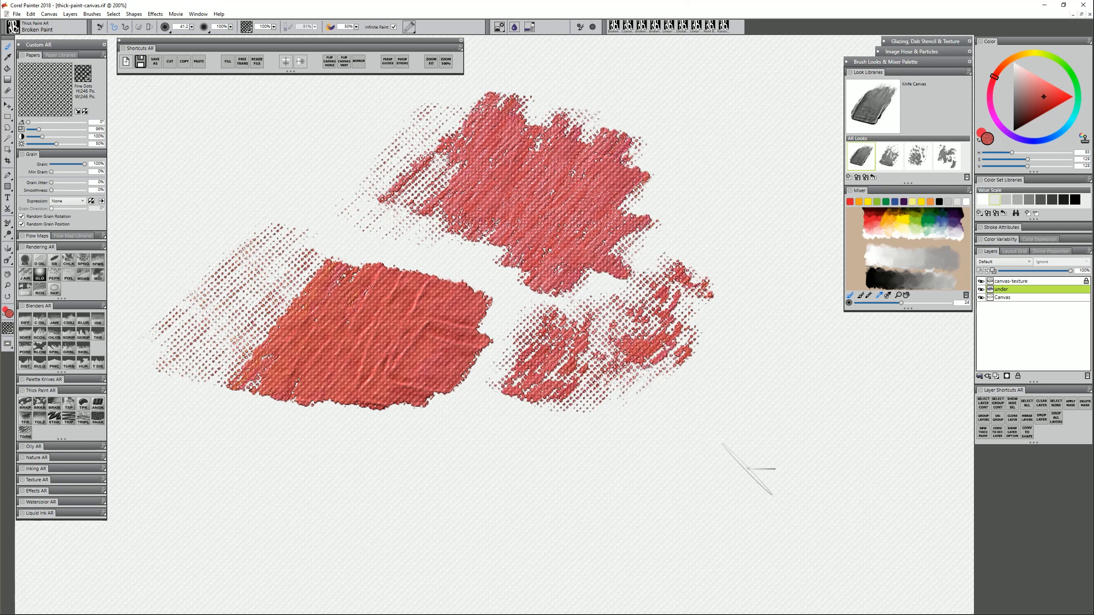
Add a thick paint layer named 'above' over canvas-texture and switch the paint colour to blue
left_click(1021, 281)
left_click(983, 432)
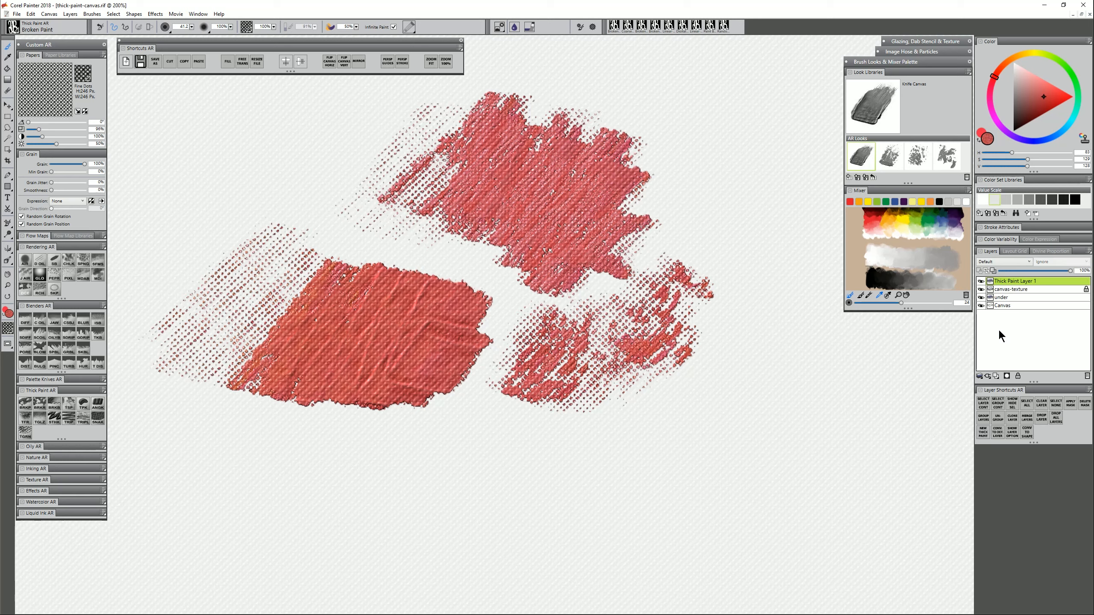
double_click(1011, 282)
type("above")
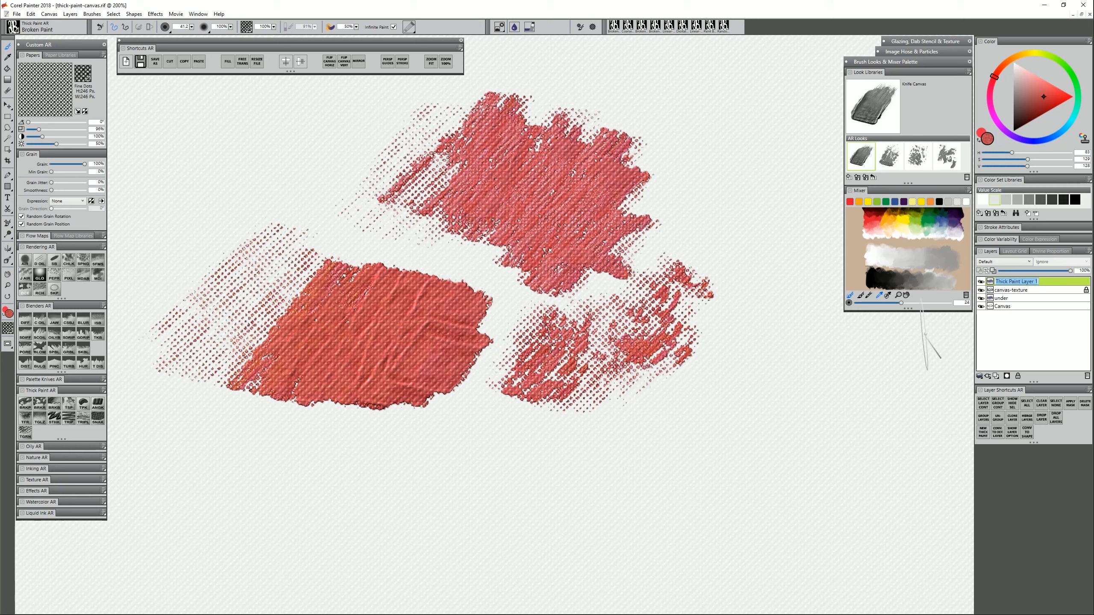
key("Return")
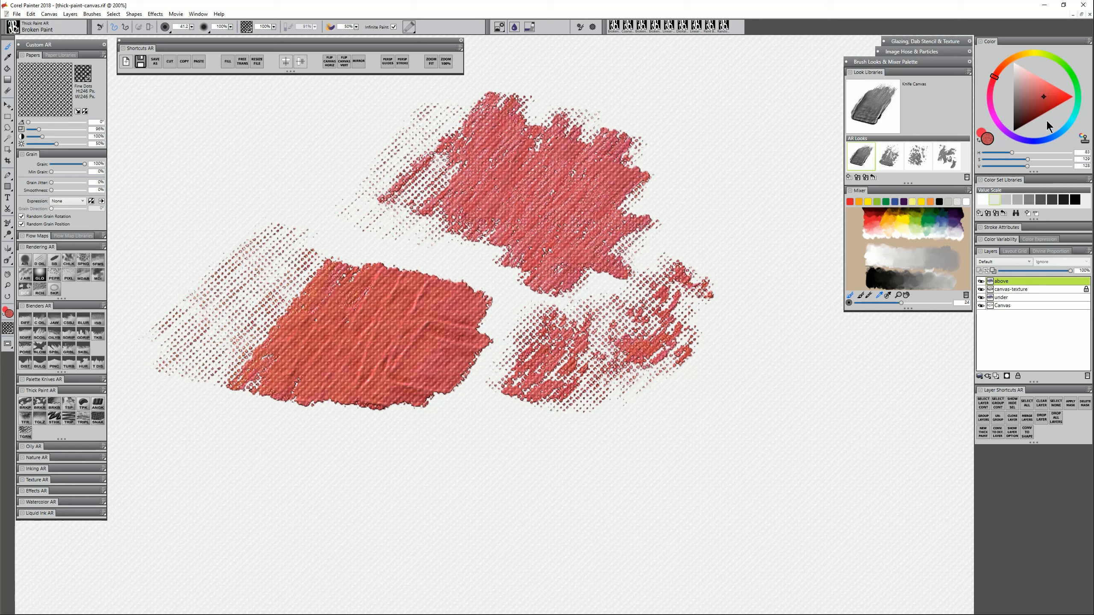
left_click(1037, 143)
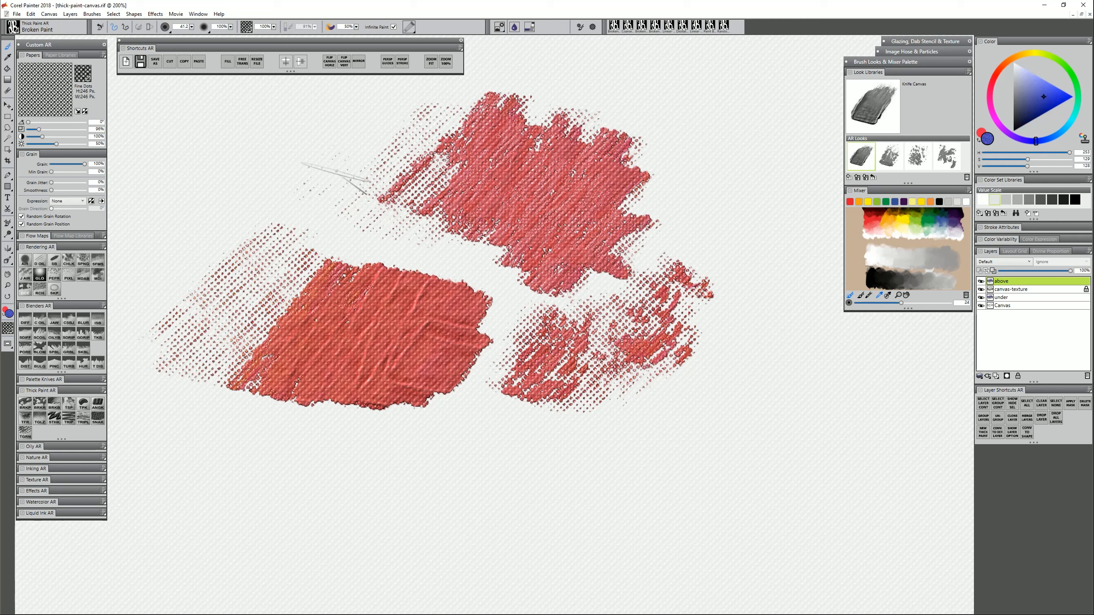
Lay blue knife strokes over the red patches, scrape through the band, and open the layer's attributes
mouse_move(337, 176)
left_mouse_down()
mouse_move(345, 168)
mouse_move(335, 185)
mouse_move(352, 224)
mouse_move(379, 194)
mouse_move(388, 211)
mouse_move(409, 186)
mouse_move(427, 184)
mouse_move(398, 209)
mouse_move(418, 217)
mouse_move(481, 199)
mouse_move(503, 239)
mouse_move(616, 269)
mouse_move(544, 211)
mouse_move(405, 207)
mouse_move(508, 211)
mouse_move(439, 216)
mouse_move(647, 259)
left_mouse_up()
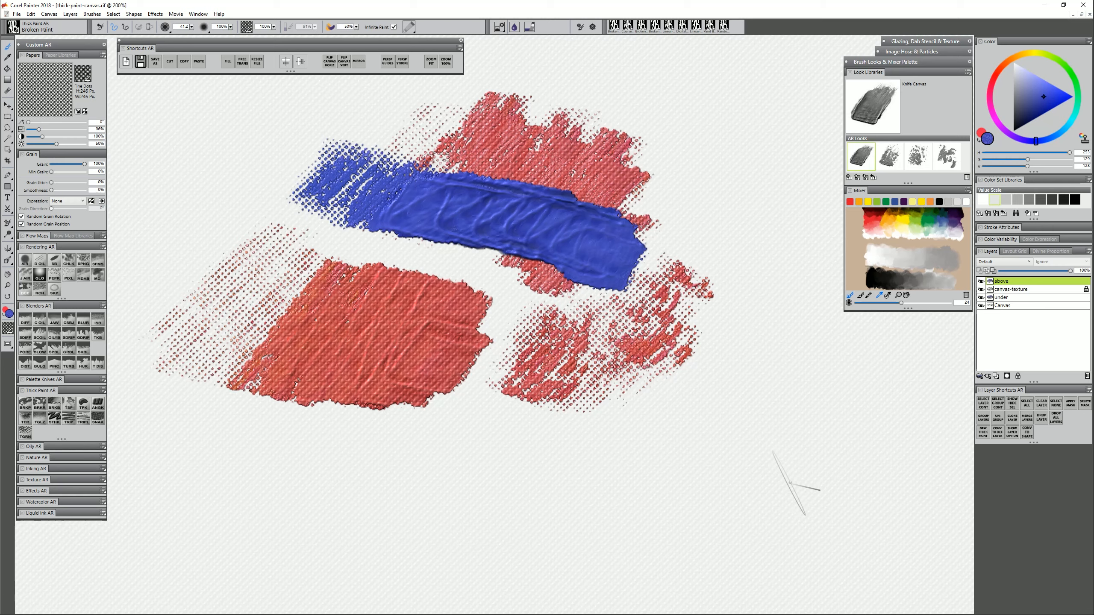
mouse_move(422, 276)
left_mouse_down()
mouse_move(420, 325)
mouse_move(429, 286)
left_mouse_up()
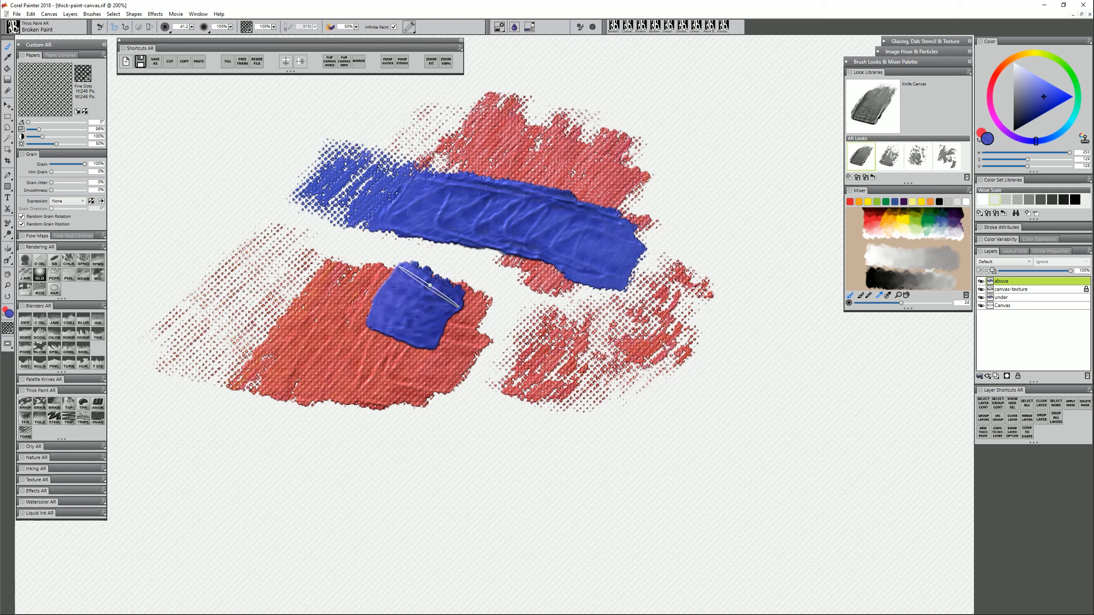
mouse_move(331, 339)
left_mouse_down()
mouse_move(317, 381)
mouse_move(328, 345)
left_mouse_up()
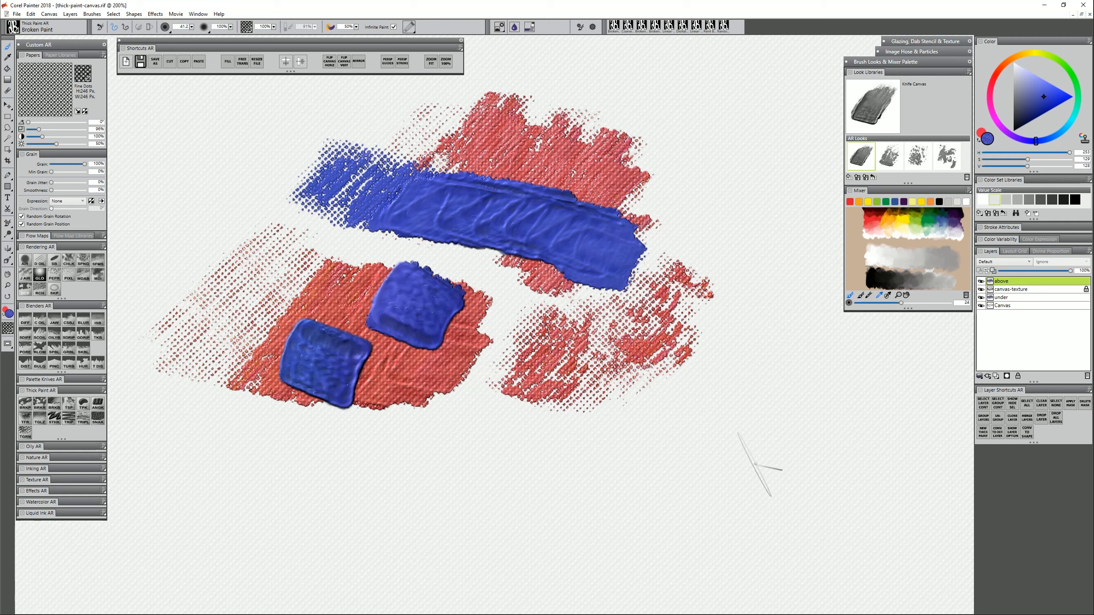
mouse_move(560, 190)
left_mouse_down()
mouse_move(501, 238)
mouse_move(534, 224)
mouse_move(502, 251)
mouse_move(543, 193)
left_mouse_up()
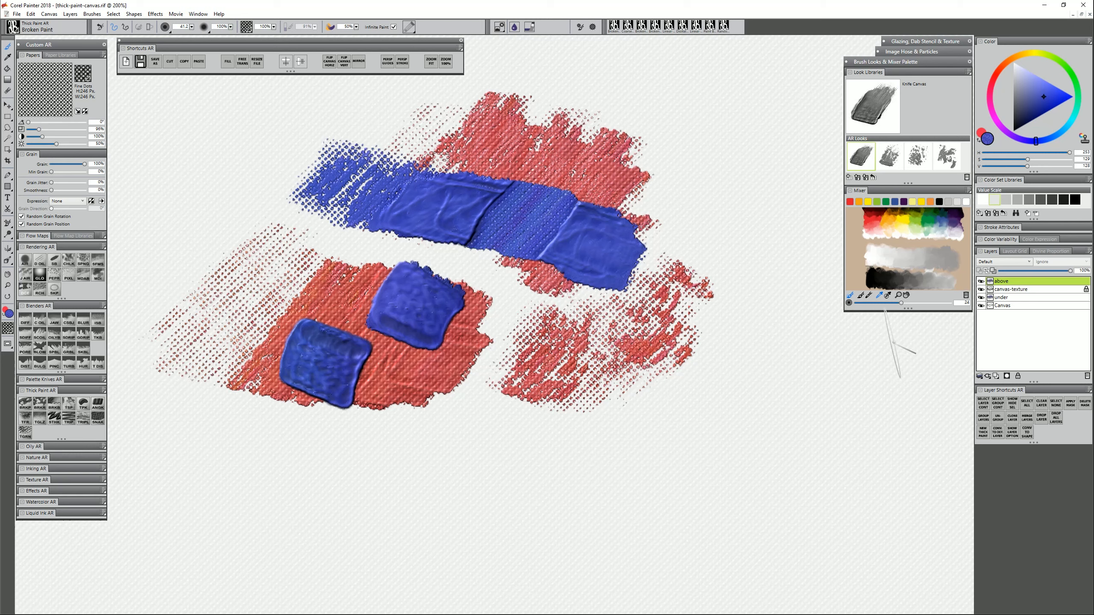
double_click(1013, 281)
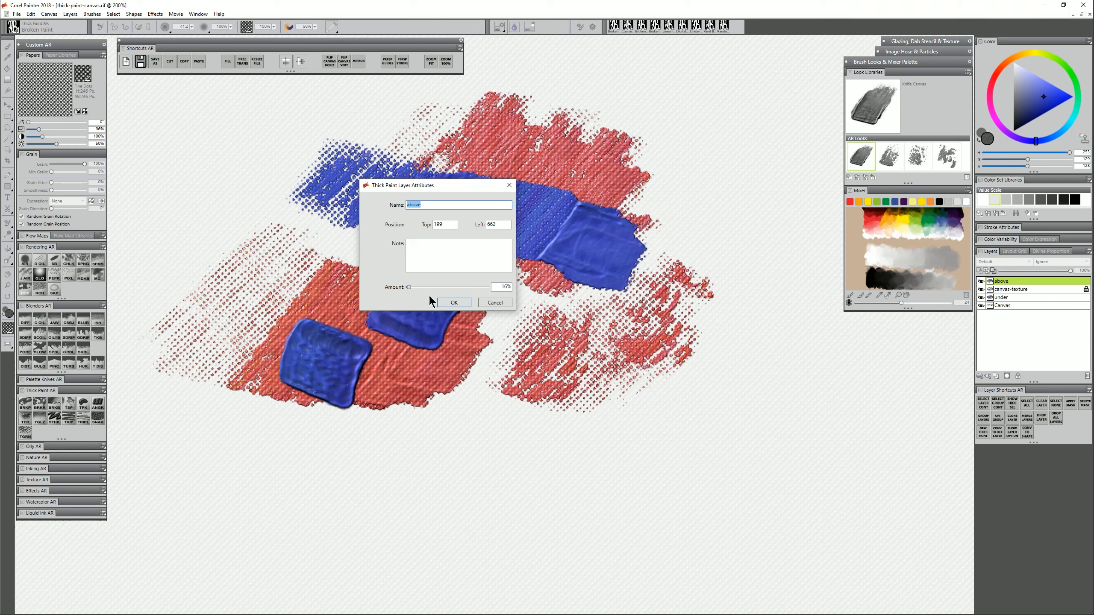
Accept the above layer's thick-paint attributes and drag a blue knife stroke across the lower-right red patch
left_click(458, 303)
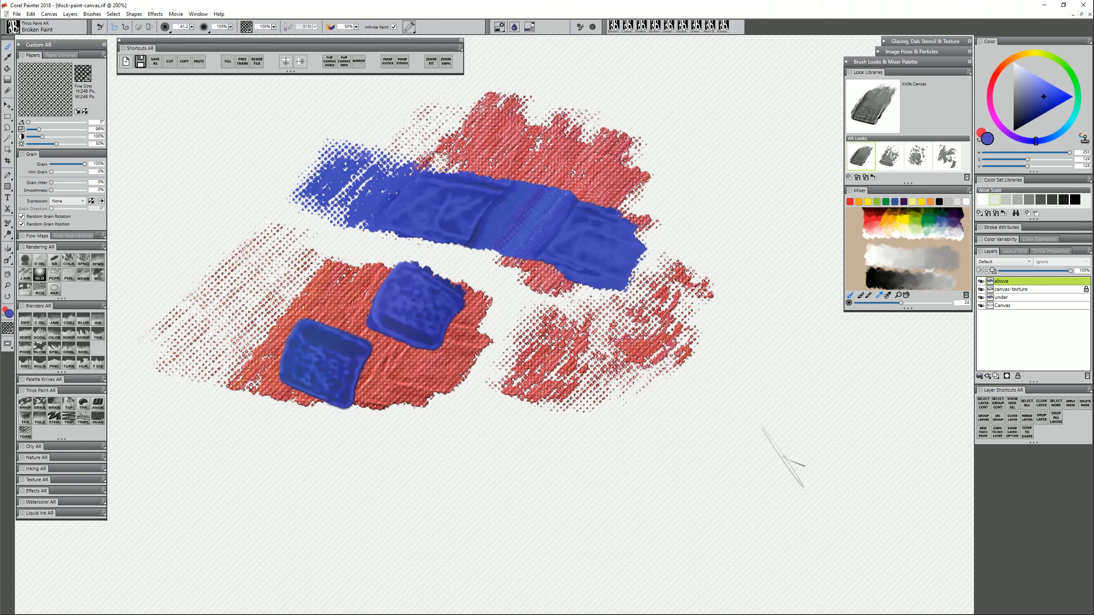
double_click(1015, 280)
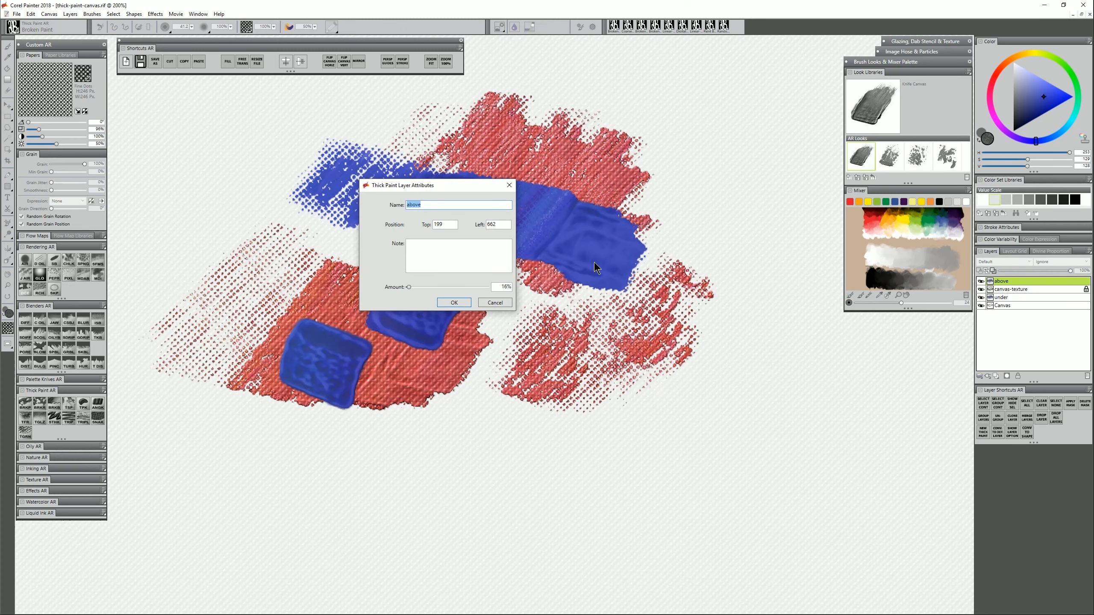
left_click(460, 304)
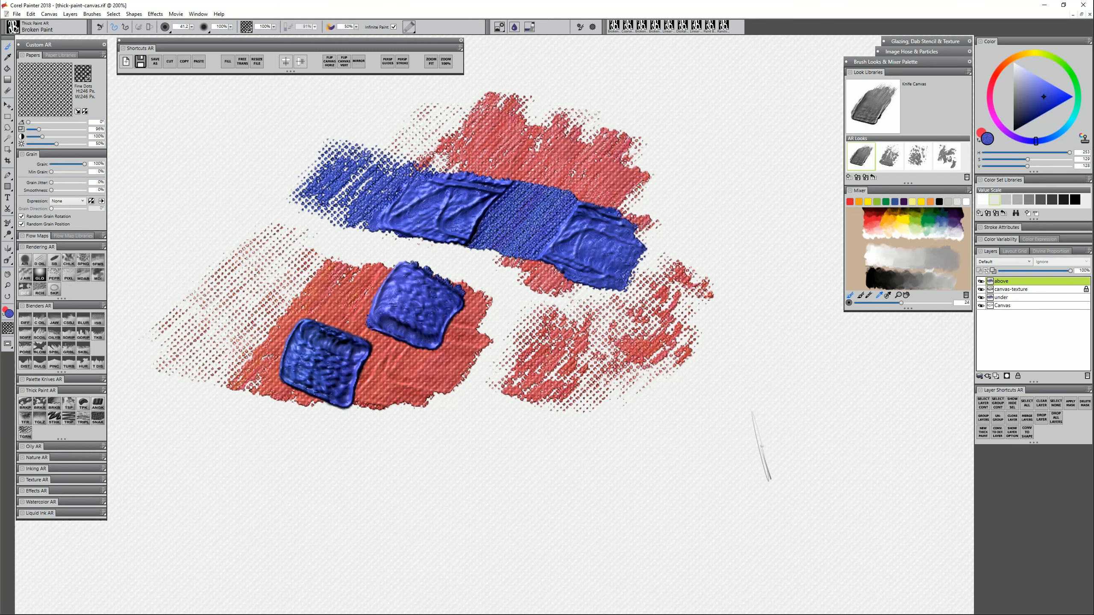
mouse_move(468, 358)
left_mouse_down()
mouse_move(529, 319)
mouse_move(559, 327)
mouse_move(522, 364)
mouse_move(508, 332)
mouse_move(560, 345)
mouse_move(603, 383)
mouse_move(611, 340)
mouse_move(564, 375)
mouse_move(542, 341)
mouse_move(561, 369)
mouse_move(504, 327)
mouse_move(624, 354)
mouse_move(717, 356)
left_mouse_up()
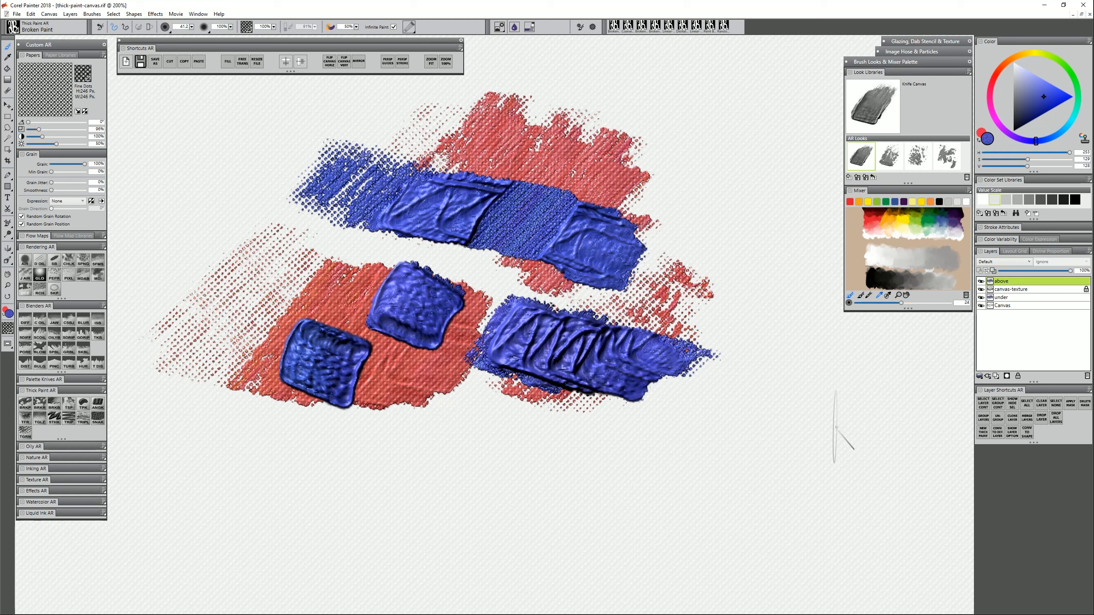
key("ctrl+a")
Empty the above and under layers of paint, select Canvas, and save as template.rif
key("Delete")
left_click(1010, 298)
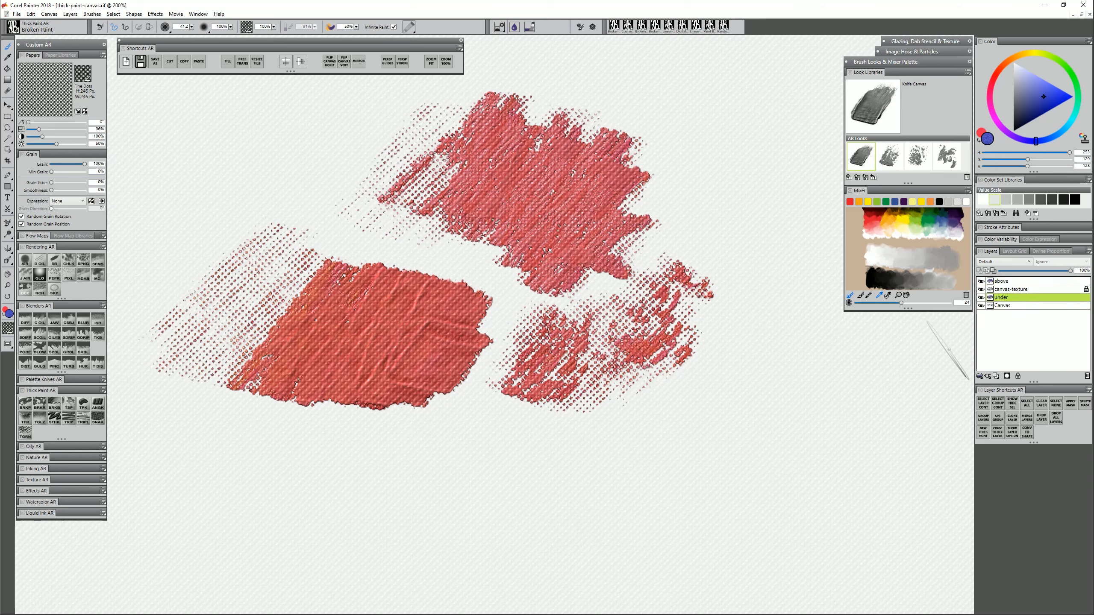
key("Delete")
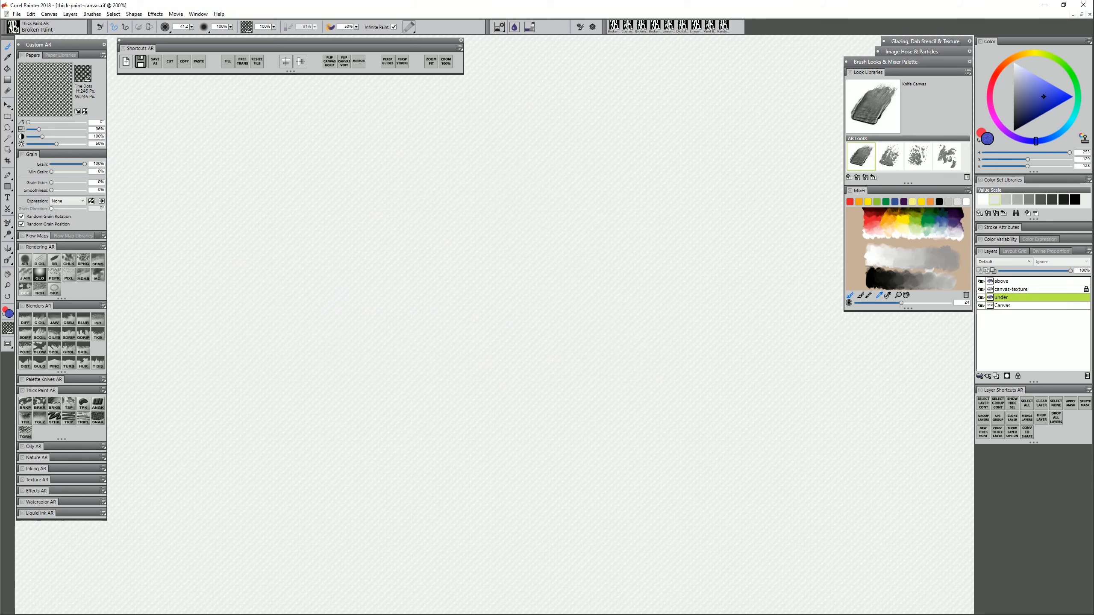
left_click(1019, 282)
left_click(1011, 295)
left_click(1016, 288)
left_click(1011, 304)
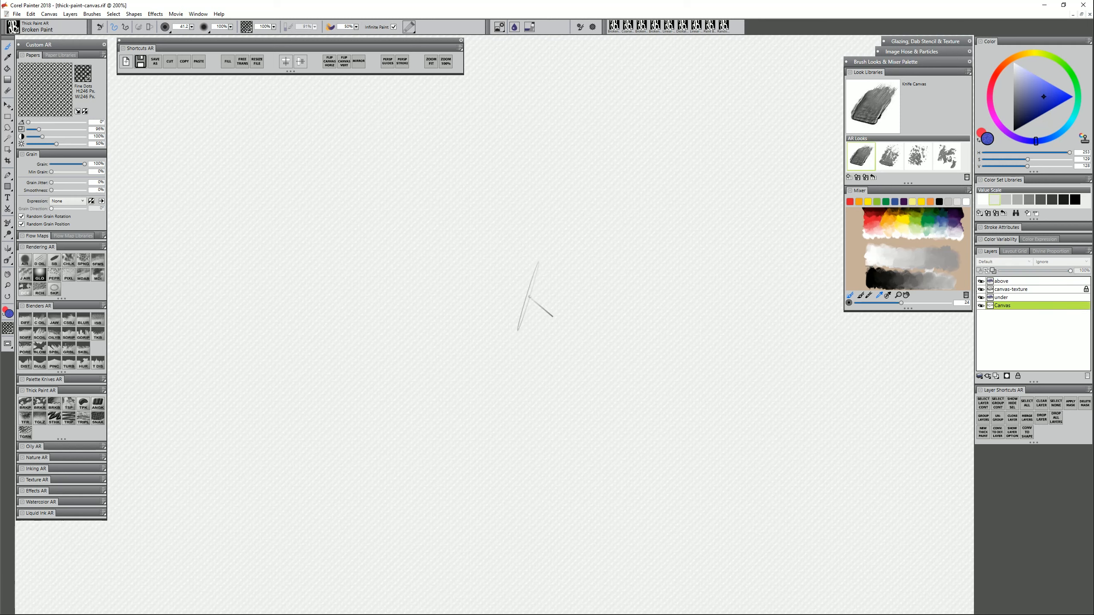
left_click(154, 60)
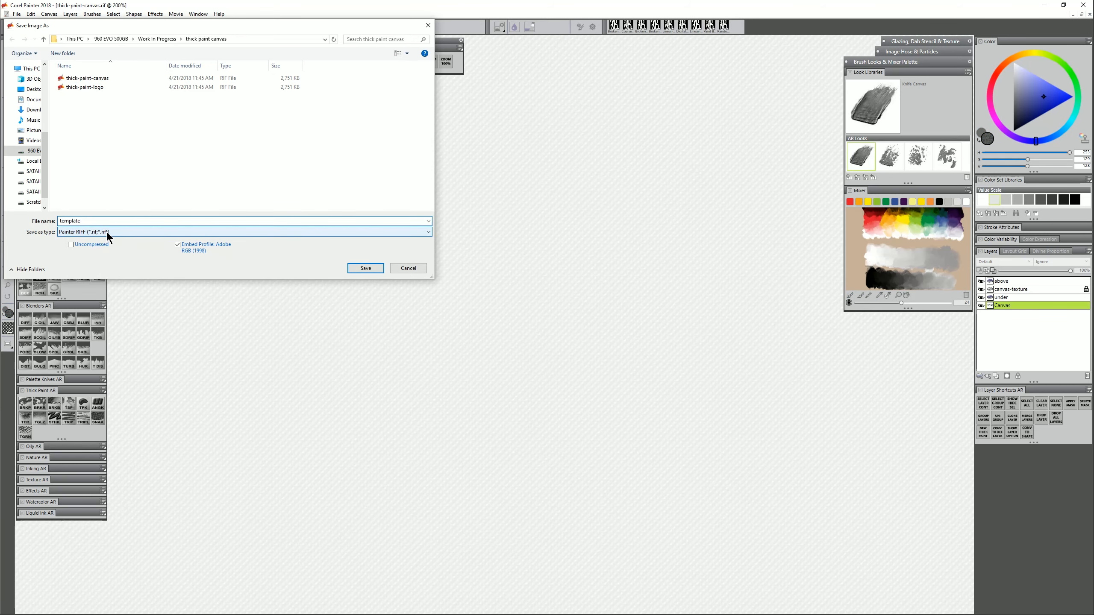
left_click(358, 268)
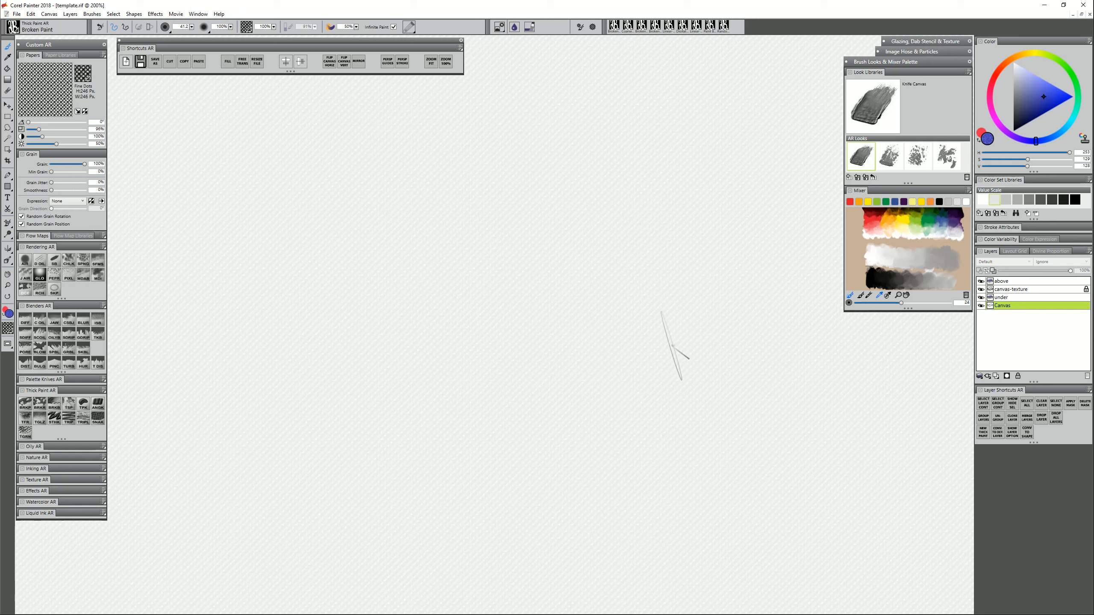
Paint a blue knife patch on the above layer and a pink patch to its right on under
left_click(1012, 281)
mouse_move(330, 301)
left_mouse_down()
mouse_move(379, 225)
mouse_move(327, 353)
mouse_move(420, 216)
mouse_move(383, 300)
mouse_move(371, 365)
mouse_move(416, 234)
mouse_move(399, 225)
mouse_move(352, 299)
mouse_move(372, 346)
mouse_move(393, 341)
mouse_move(428, 302)
mouse_move(456, 323)
left_mouse_up()
left_click(1006, 297)
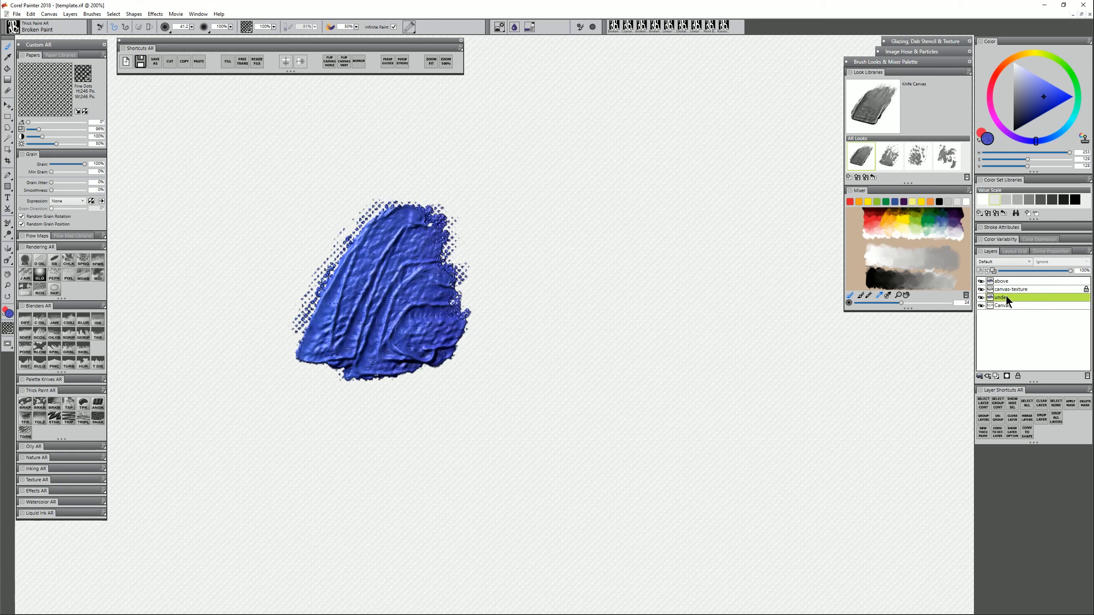
left_click(991, 92)
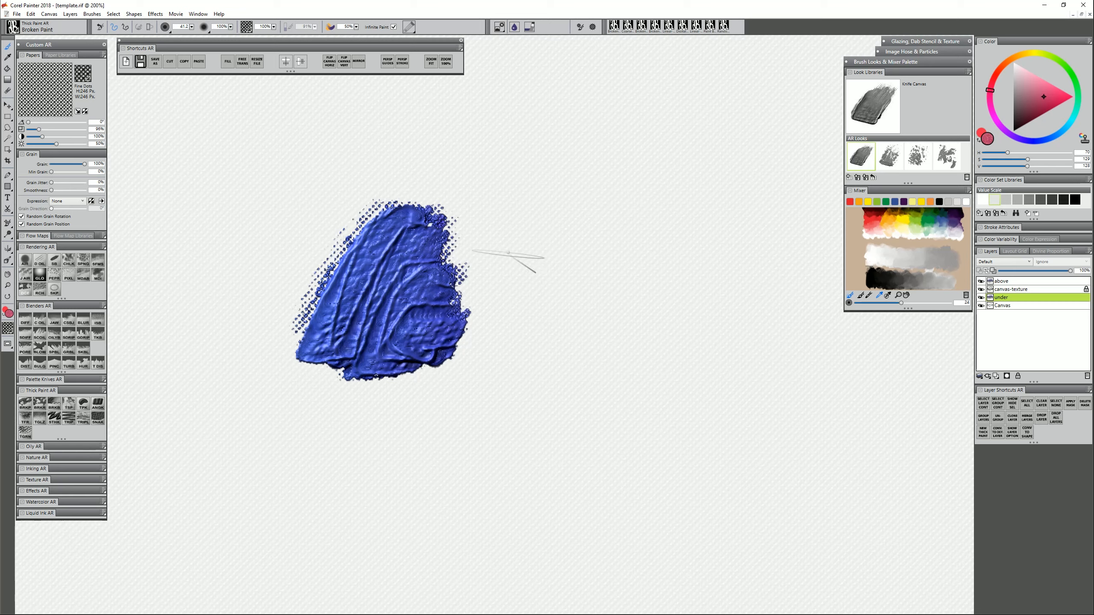
mouse_move(508, 258)
left_mouse_down()
mouse_move(518, 235)
mouse_move(503, 204)
mouse_move(465, 291)
mouse_move(480, 324)
mouse_move(519, 314)
mouse_move(552, 286)
mouse_move(563, 224)
mouse_move(523, 228)
mouse_move(517, 288)
mouse_move(552, 327)
mouse_move(644, 318)
left_mouse_up()
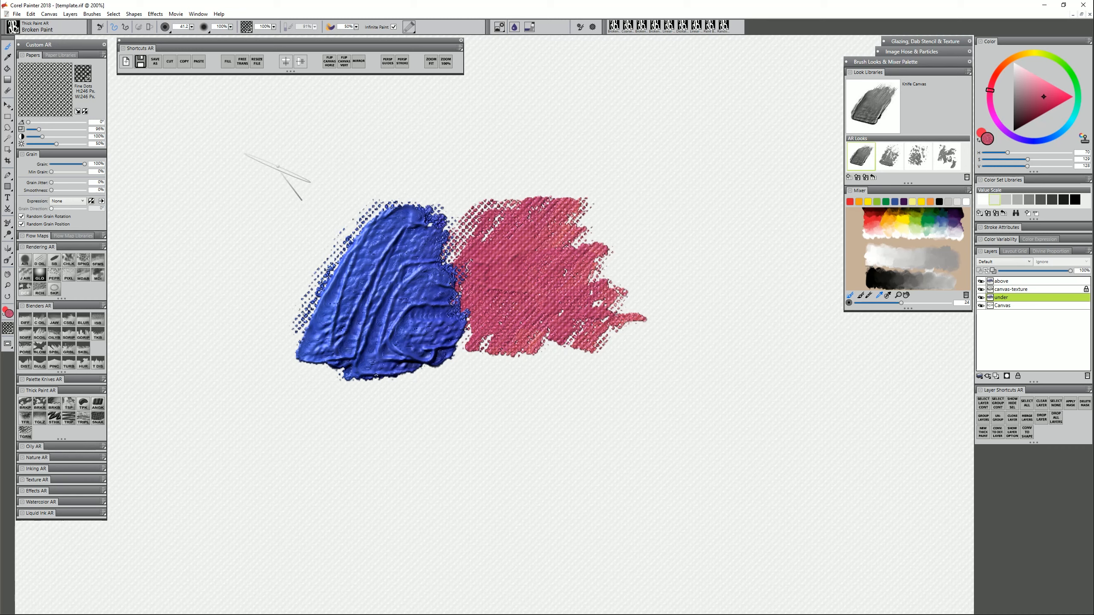
left_click(202, 17)
mouse_move(195, 245)
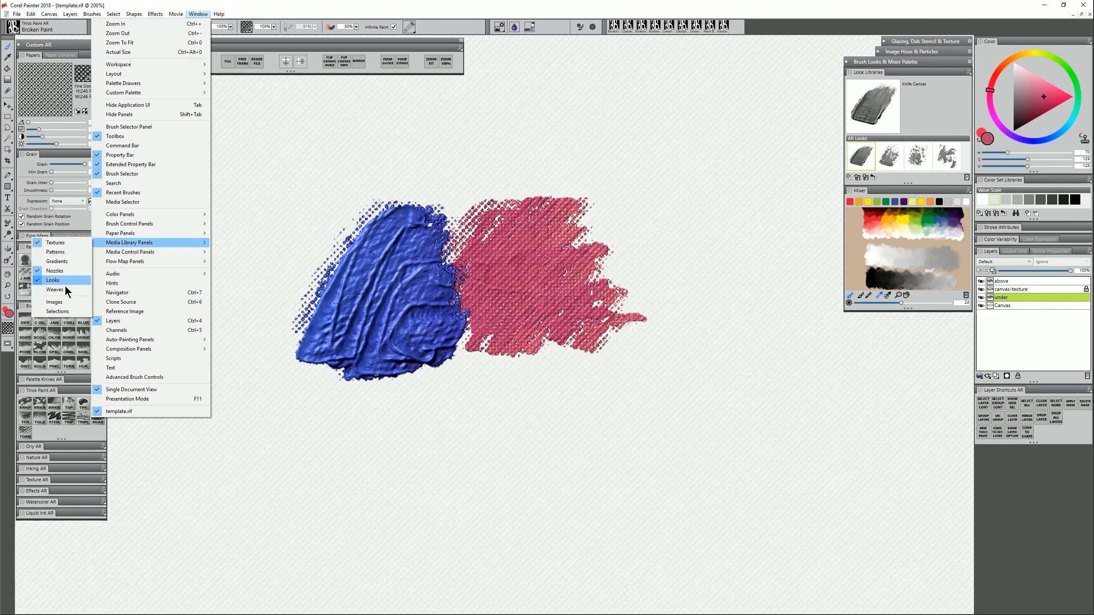
Save the knife brush as a new look from Look Libraries, then set a custom icon for Knife Canvas
left_click(968, 72)
left_click(968, 72)
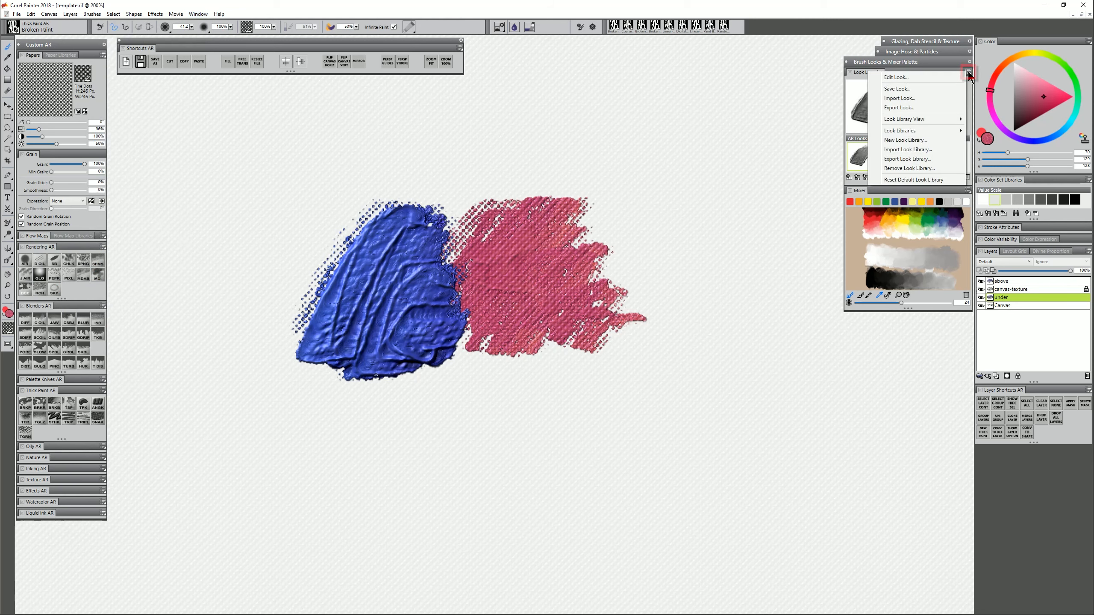
left_click(926, 88)
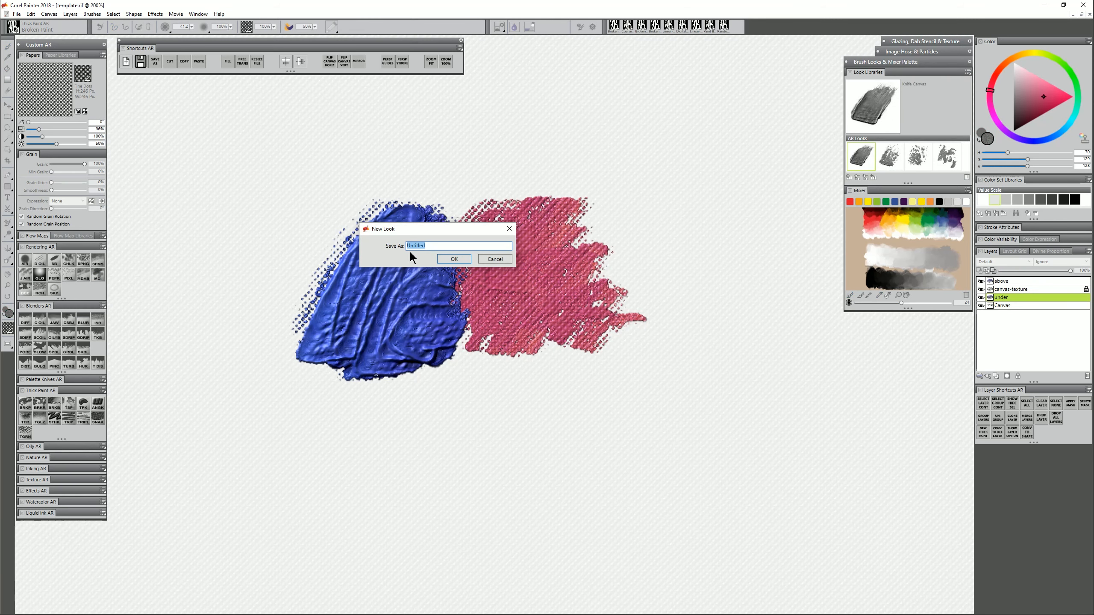
left_click(491, 260)
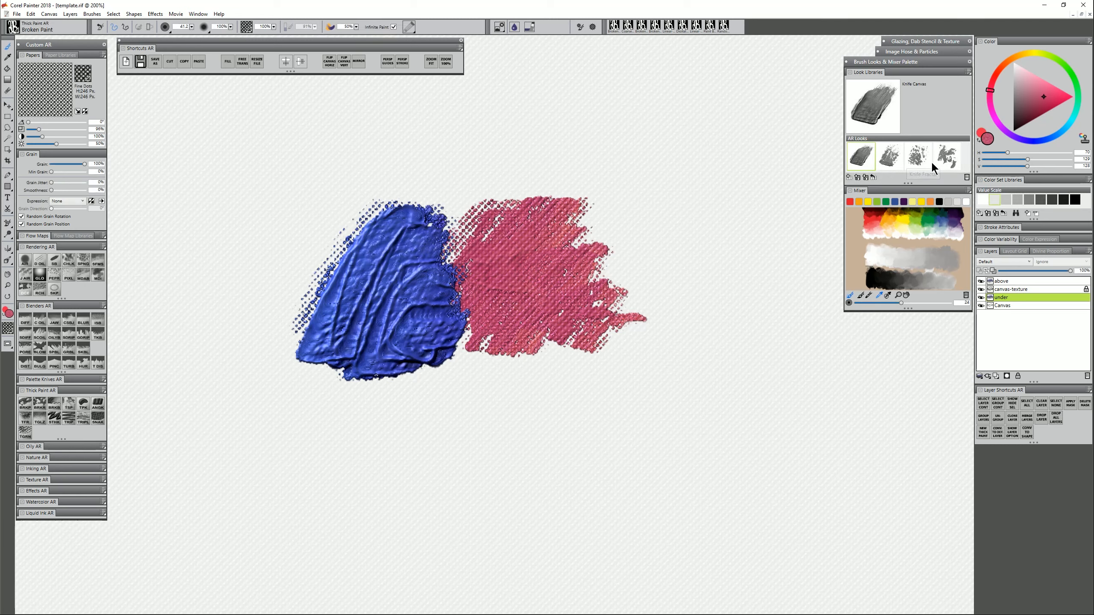
right_click(863, 155)
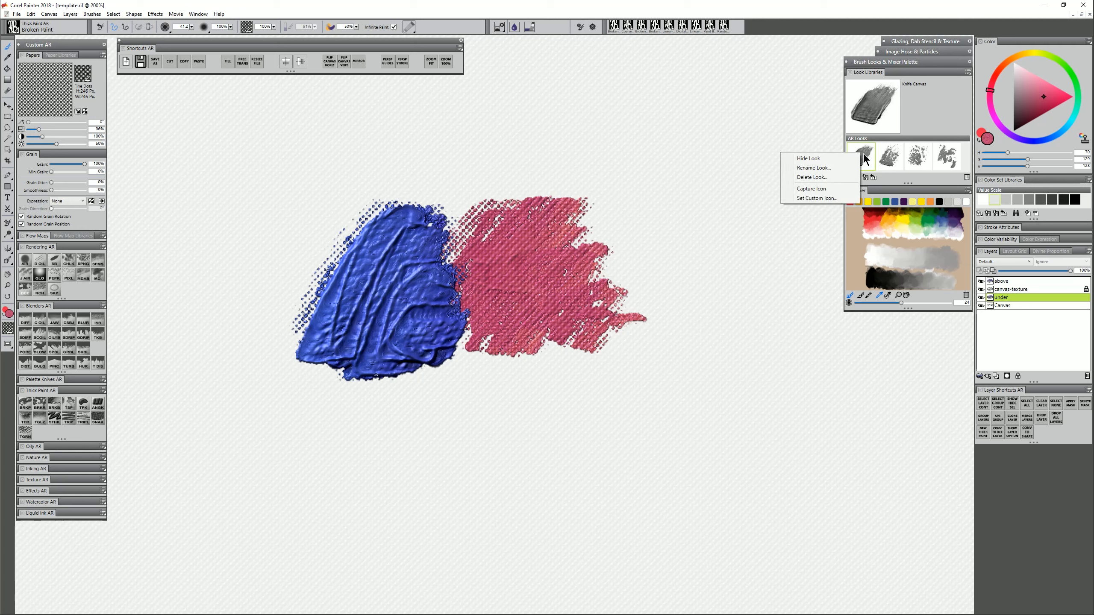
left_click(826, 197)
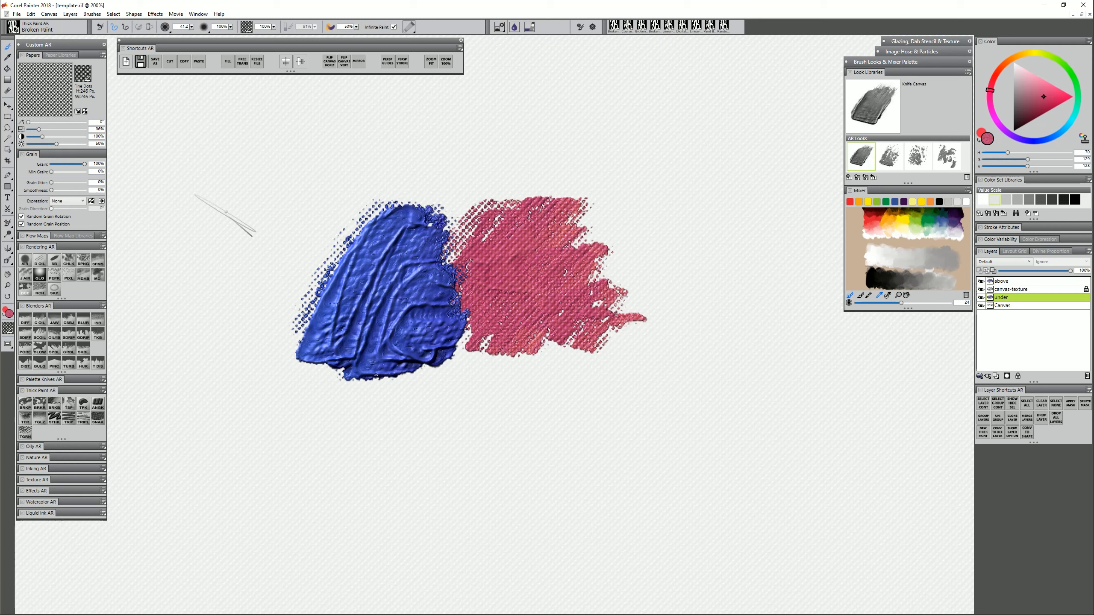
Select the Knife Break look and paint broken pink strokes at the upper right on the under layer
left_click(890, 156)
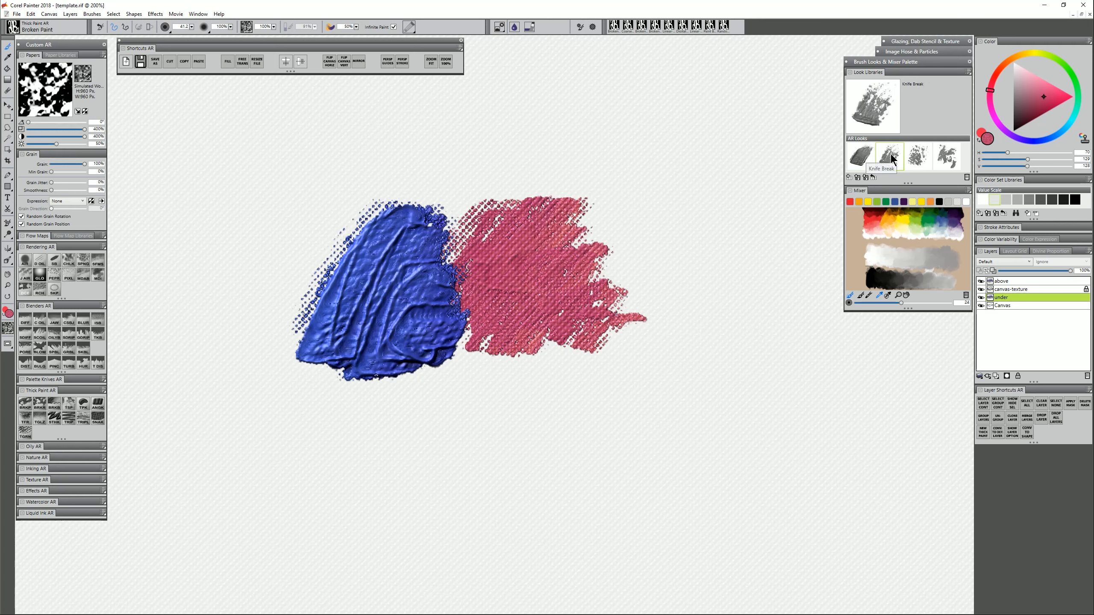
left_click_drag(891, 153, 889, 151)
mouse_move(699, 145)
left_mouse_down()
mouse_move(628, 224)
mouse_move(714, 129)
mouse_move(674, 200)
mouse_move(652, 224)
left_mouse_up()
mouse_move(727, 168)
left_mouse_down()
mouse_move(672, 243)
mouse_move(661, 297)
mouse_move(650, 248)
left_mouse_up()
left_click_drag(682, 134, 617, 223)
mouse_move(711, 151)
left_mouse_down()
mouse_move(726, 177)
mouse_move(681, 255)
left_mouse_up()
left_click_drag(748, 165, 679, 282)
mouse_move(728, 143)
left_mouse_down()
mouse_move(651, 273)
mouse_move(663, 258)
left_mouse_up()
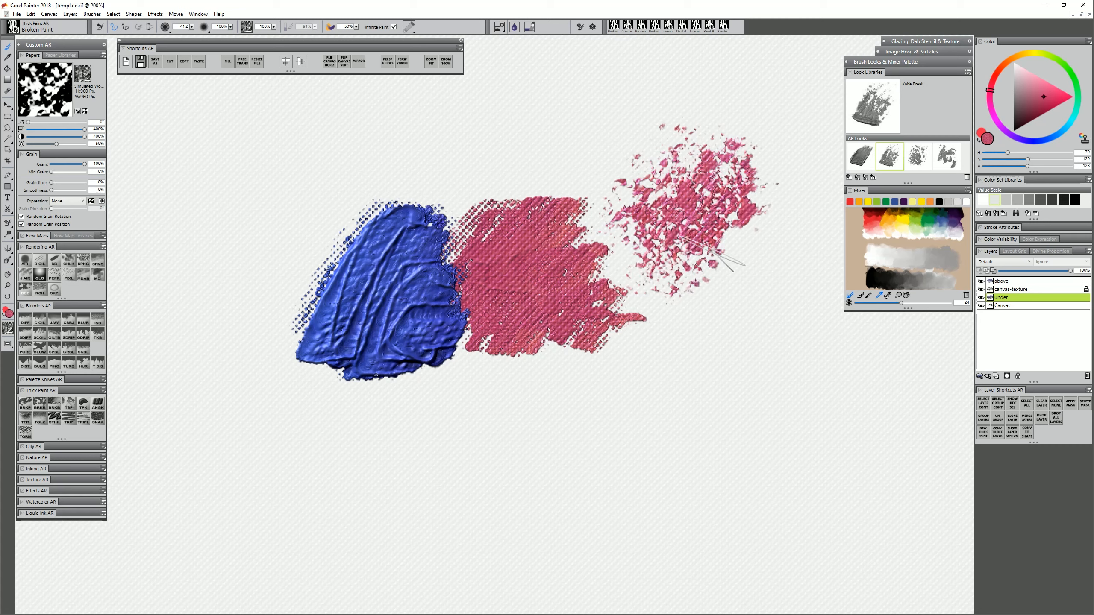
left_click_drag(758, 190, 663, 310)
On the above layer, switch to cyan-blue and paint a cyan patch over the central pink
left_click(1015, 281)
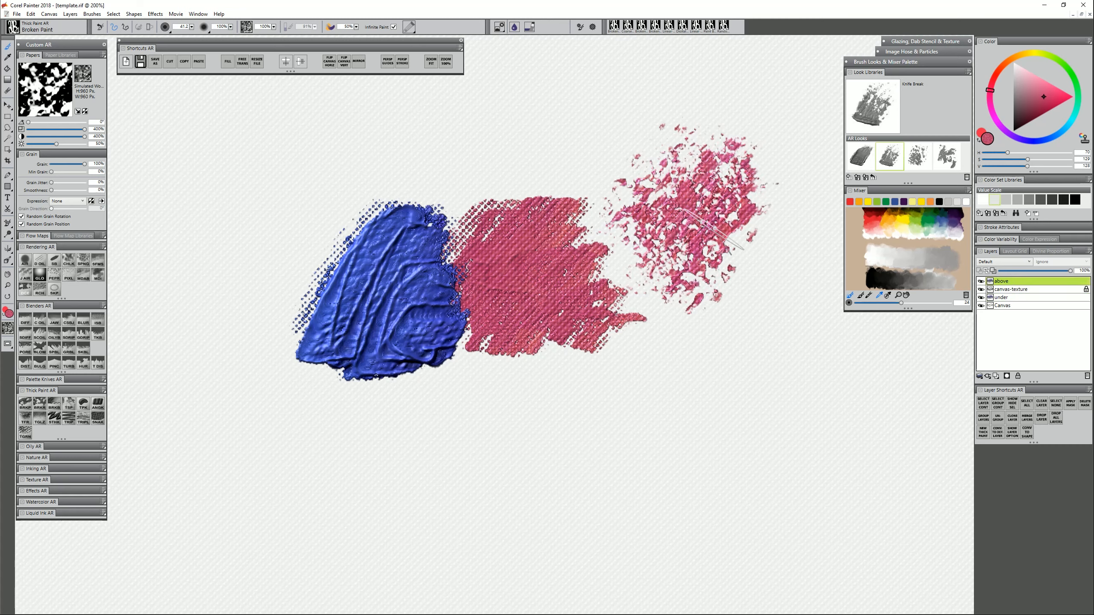
left_click_drag(1054, 141, 1063, 129)
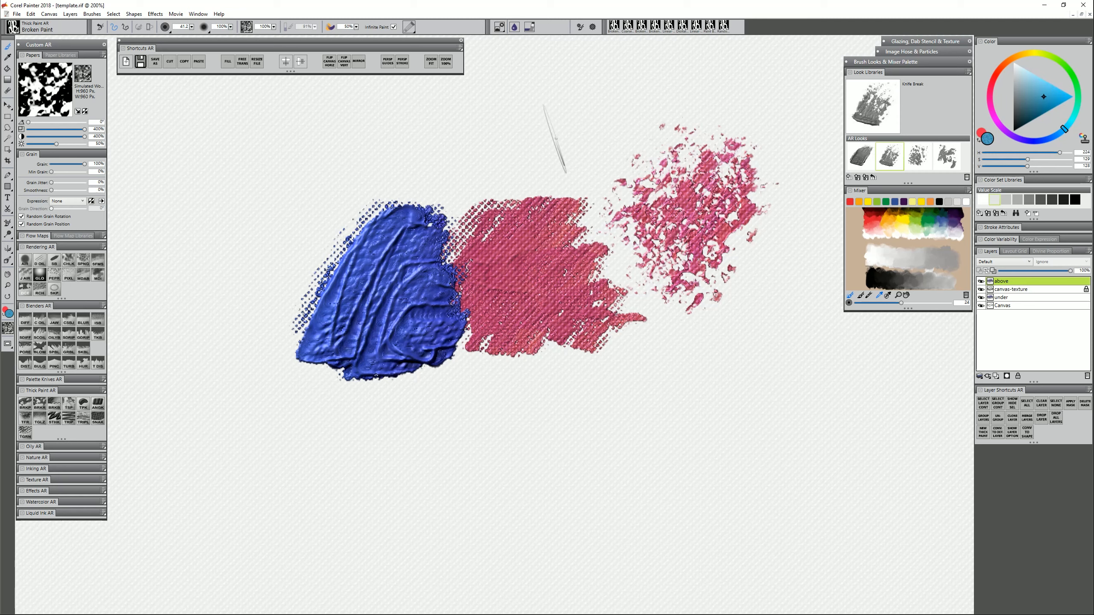
left_click_drag(599, 145, 534, 189)
mouse_move(607, 110)
left_mouse_down()
mouse_move(543, 199)
mouse_move(519, 211)
left_mouse_up()
mouse_move(605, 131)
left_mouse_down()
mouse_move(511, 227)
mouse_move(512, 242)
mouse_move(497, 227)
left_mouse_up()
mouse_move(580, 153)
left_mouse_down()
mouse_move(514, 235)
mouse_move(509, 282)
left_mouse_up()
left_click_drag(591, 179, 538, 300)
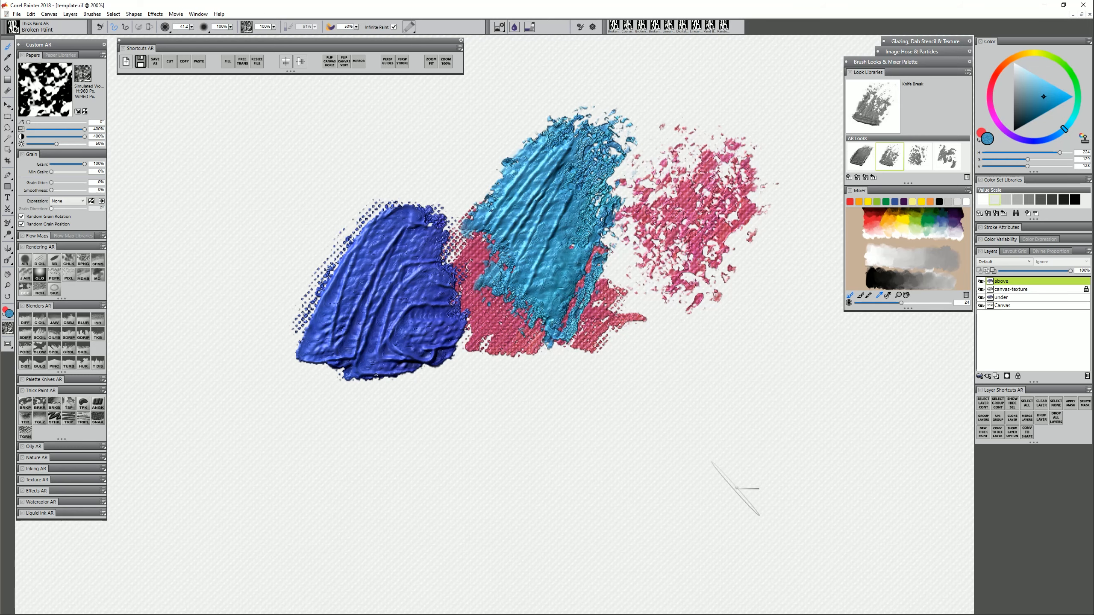